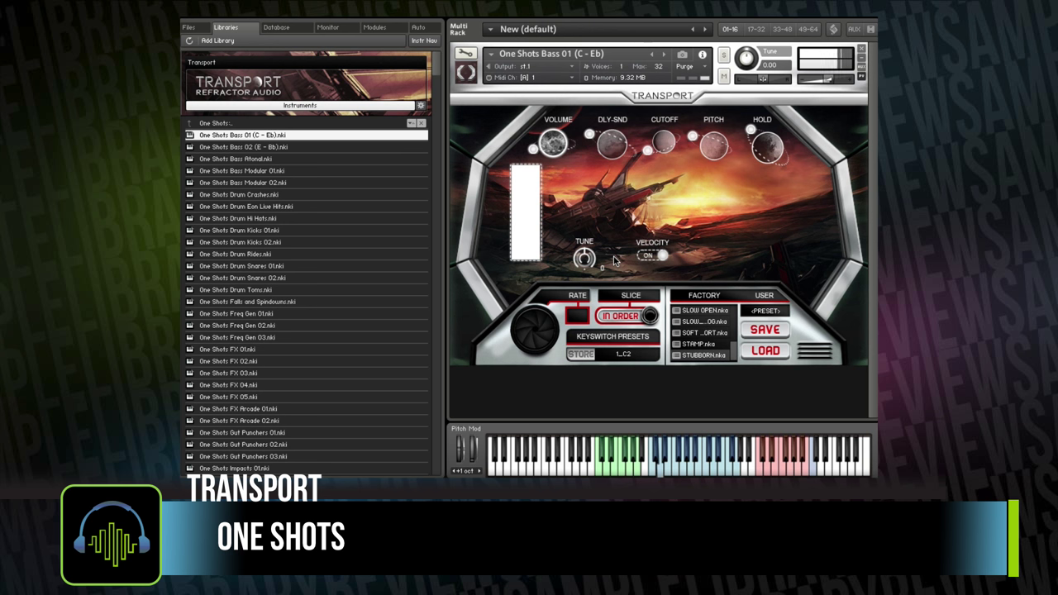
- Audition instruments from the One Shots, Score Percussion and Synth Bass Loops folders, including Score Percussion 01 (85) and Synth Bass Loops 01 (E - 80)
key(Down)
key(Down)
key(Return)
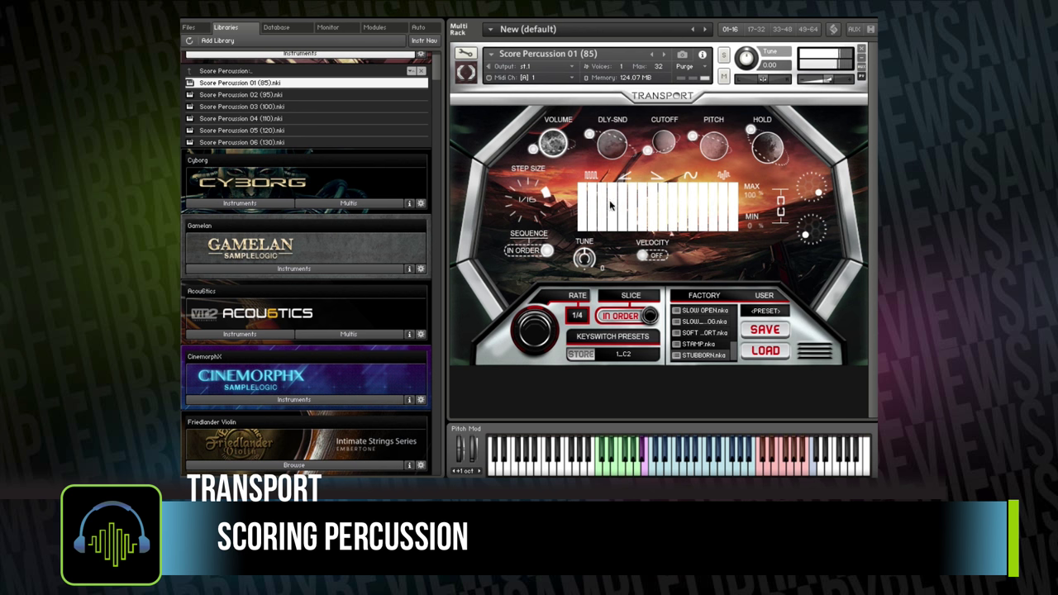
key(Down)
key(Down)
key(Down)
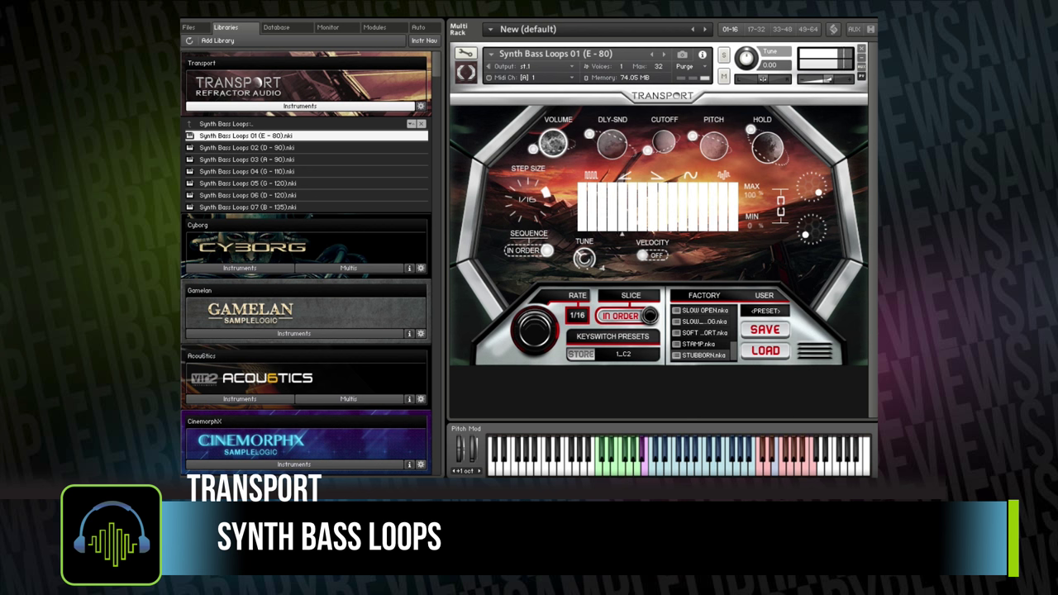
double_click(248, 182)
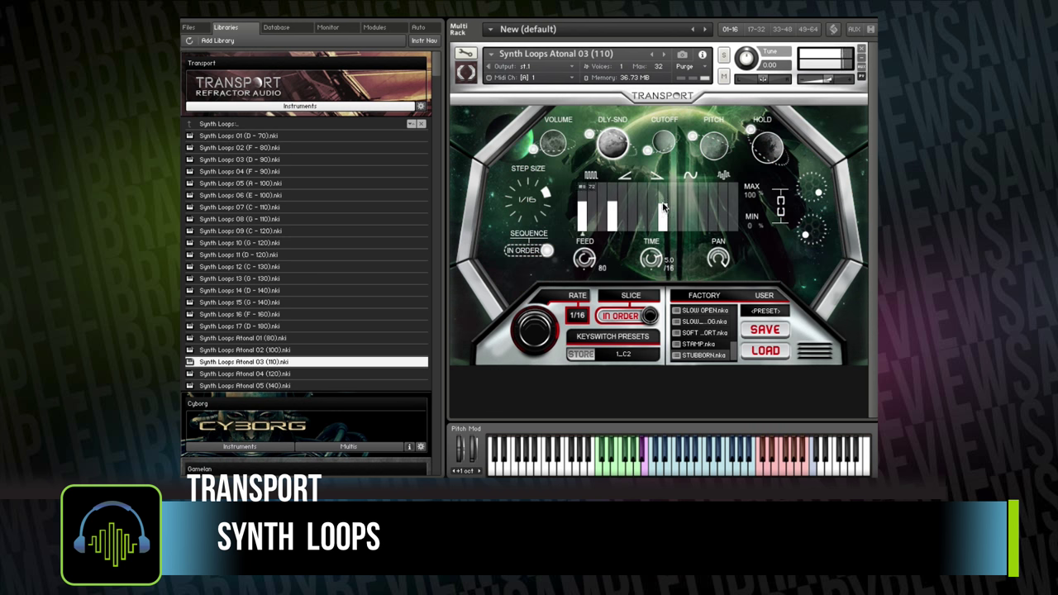
- Add delay-send steps at the twelfth and last positions of Synth Loops Atonal 03 (110) and reshape its cutoff steps
click(666, 147)
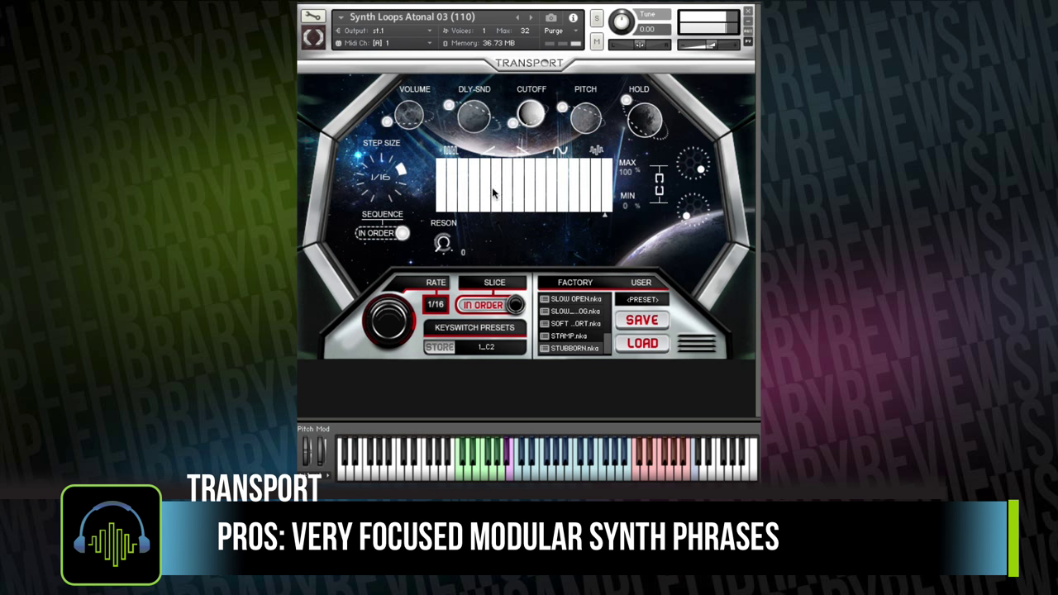
mouse_move(481, 176)
mouse_down()
mouse_move(594, 170)
mouse_move(617, 180)
mouse_up()
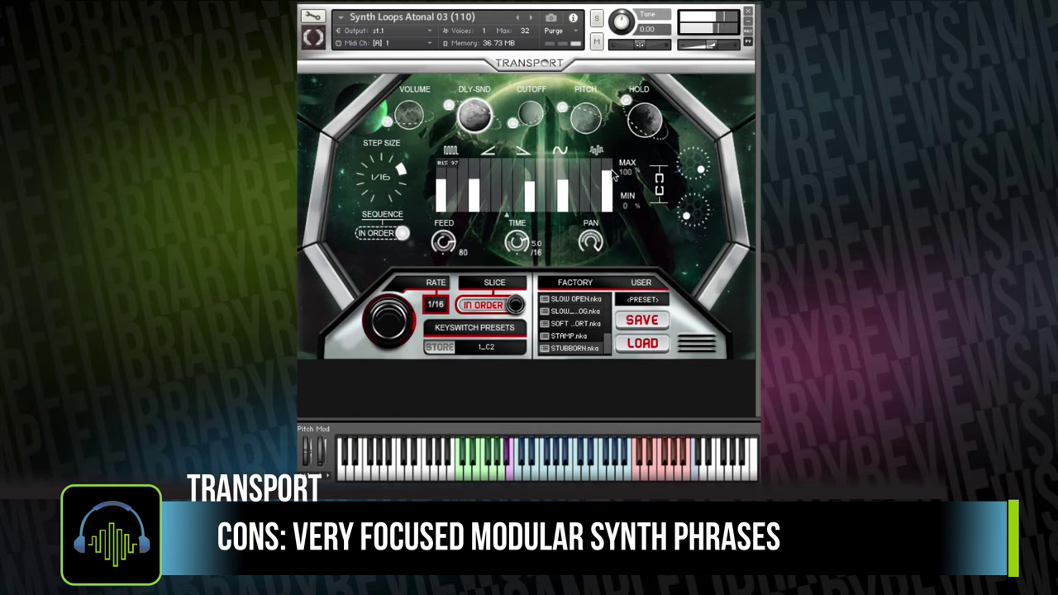
click(534, 118)
mouse_move(439, 197)
mouse_down()
mouse_move(479, 176)
mouse_move(583, 178)
mouse_up()
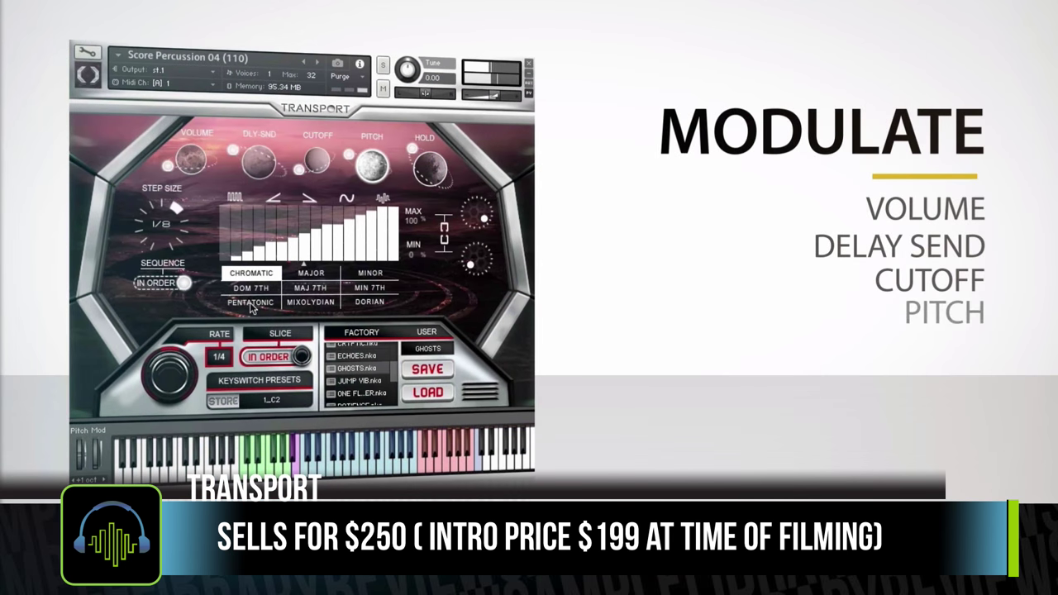
- Set the pitch scale of Score Percussion 04 (110) to Pentatonic
click(250, 304)
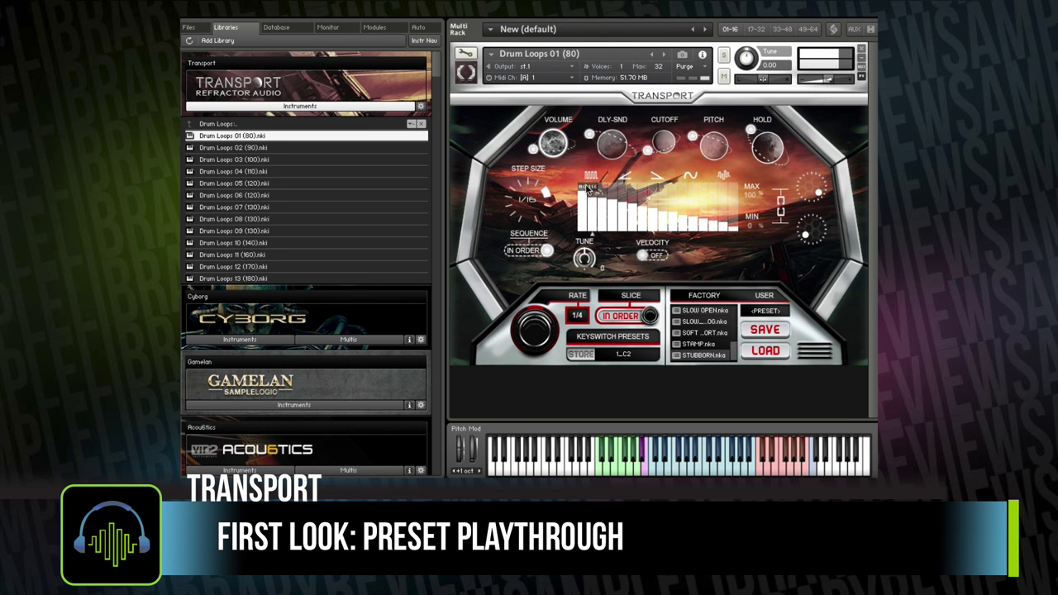
- Randomize the volume steps of Drum Loops 01 (80) and draw delay-send levels with a high first step and a rise from the fifth
click(726, 174)
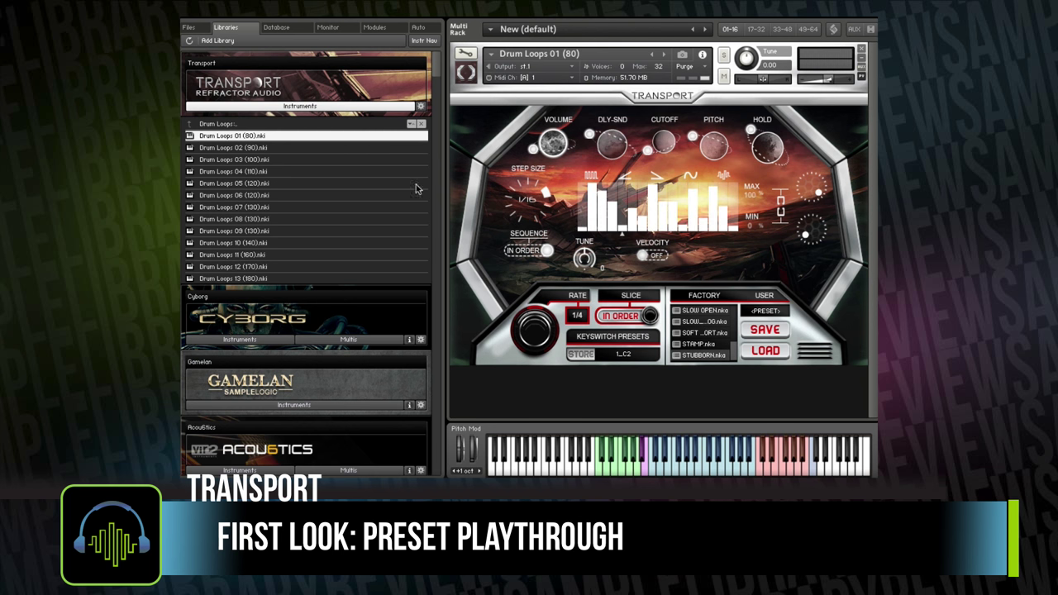
click(610, 149)
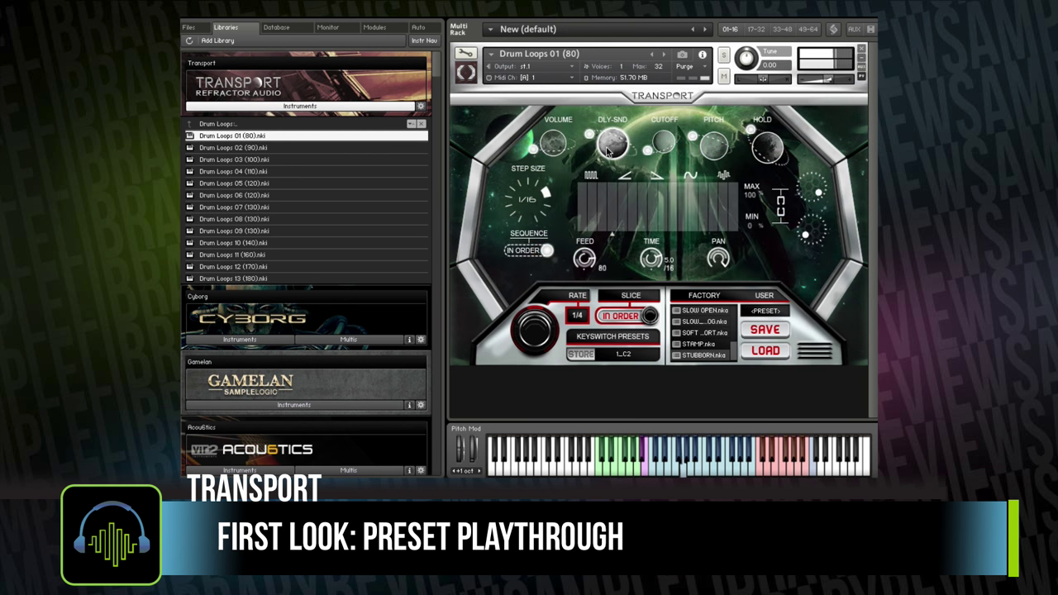
click(583, 196)
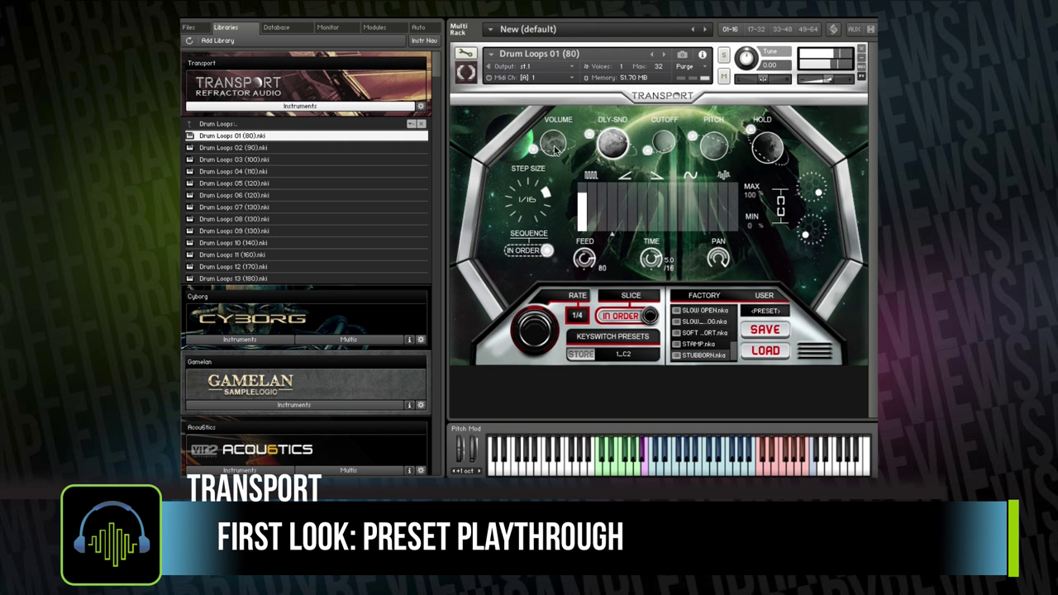
mouse_move(620, 201)
mouse_down()
mouse_move(682, 198)
mouse_move(733, 184)
mouse_up()
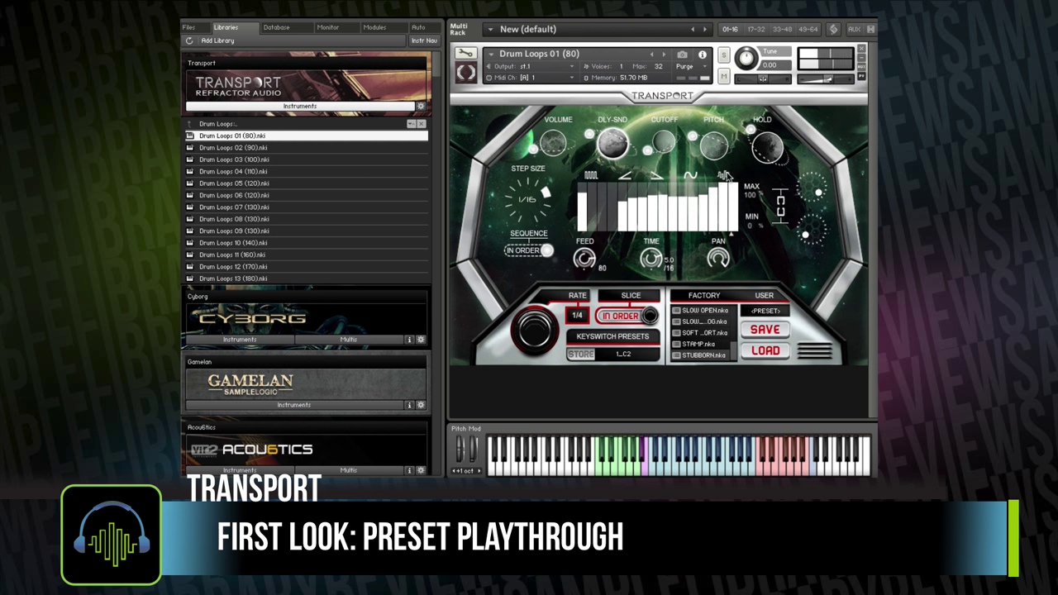
click(553, 151)
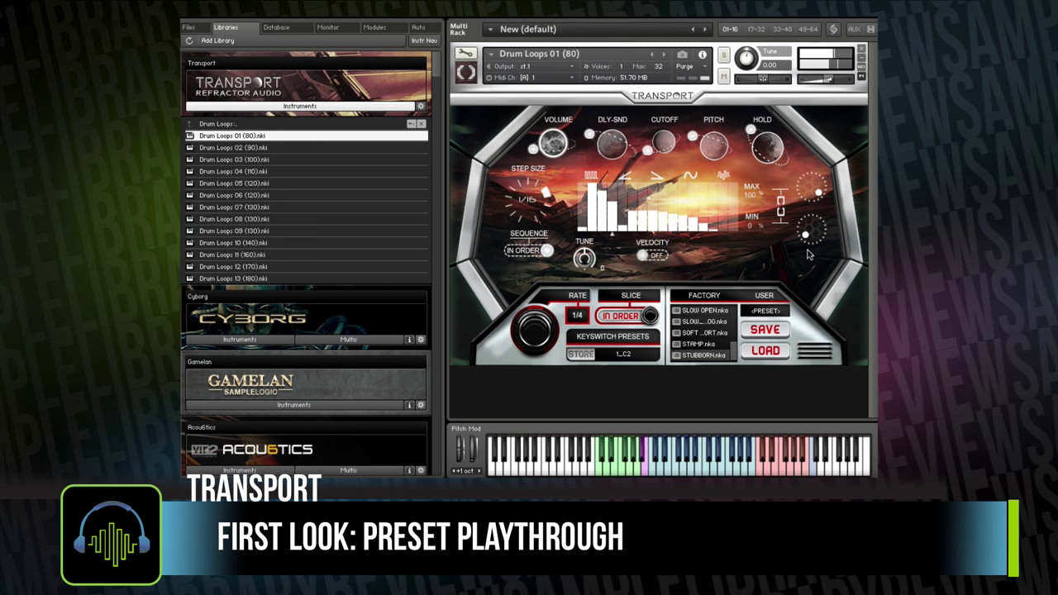
- Draw a cutoff pattern for Drum Loops 01 (80) with a full first step and levels rising to maximum at the end
click(665, 143)
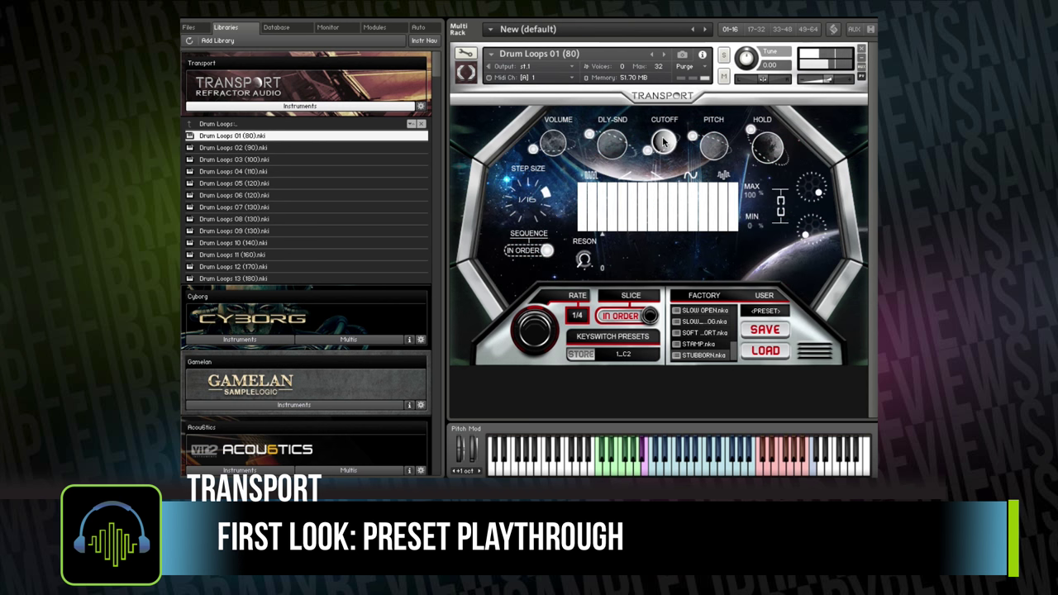
mouse_move(584, 225)
mouse_down()
mouse_move(710, 203)
mouse_move(737, 183)
mouse_up()
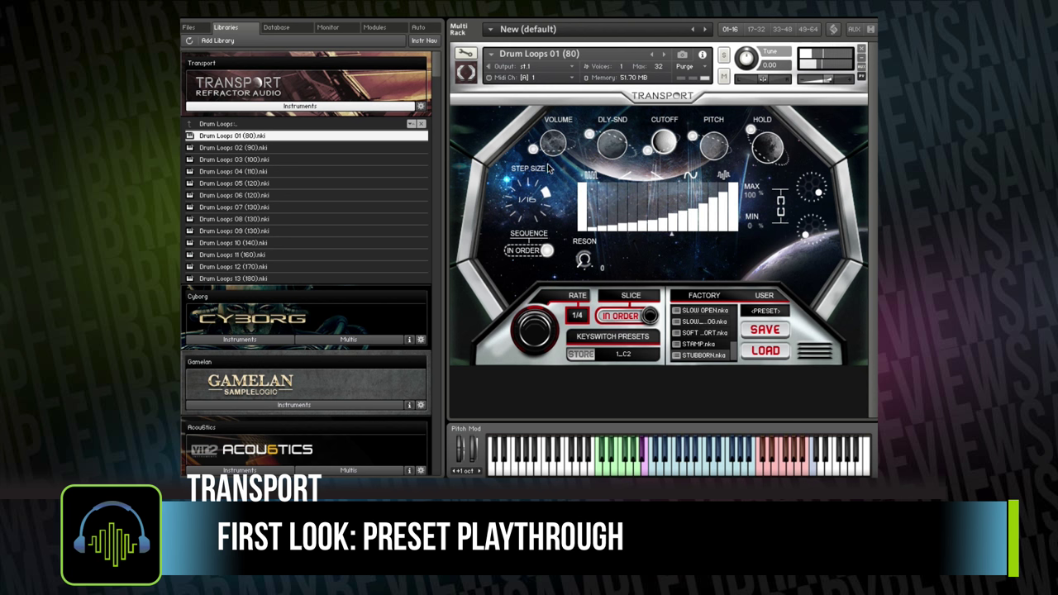
drag(592, 205, 615, 216)
drag(669, 196, 734, 181)
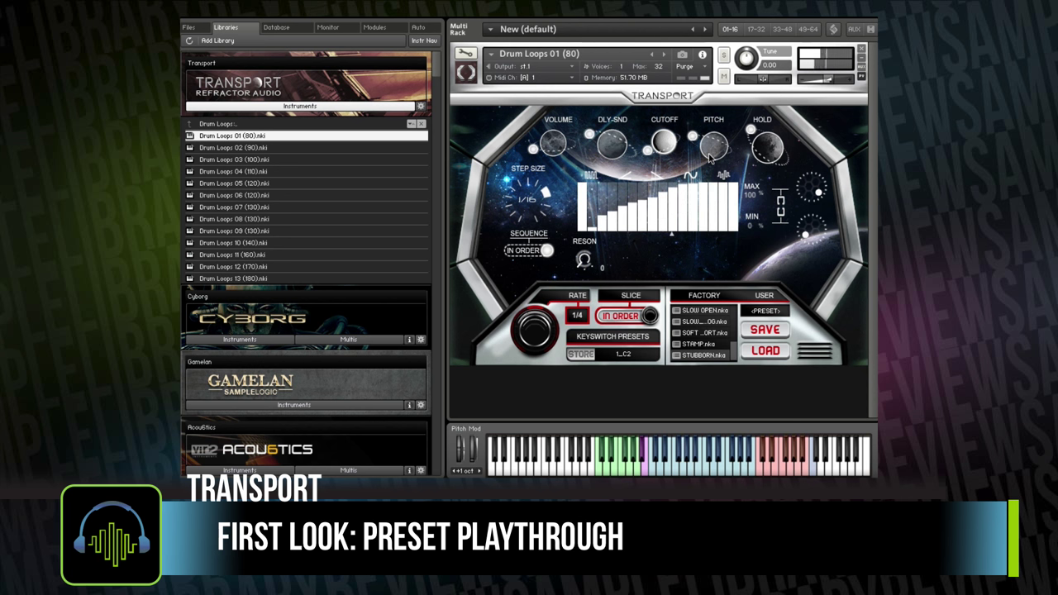
- Draw a rising pitch step pattern for Drum Loops 01 (80) and set its scale to Major
click(711, 156)
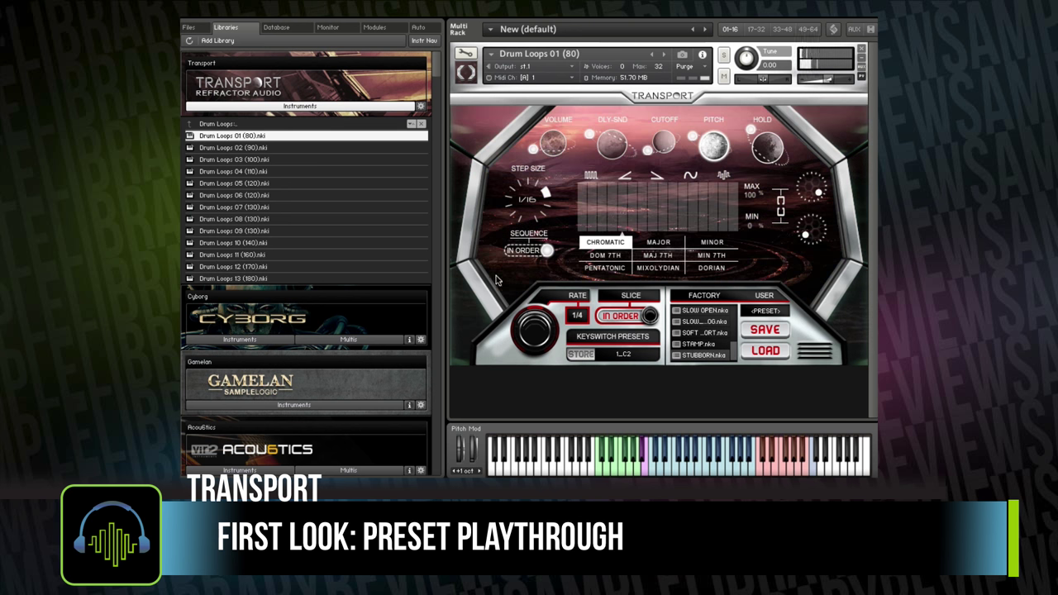
drag(581, 224, 740, 175)
click(661, 241)
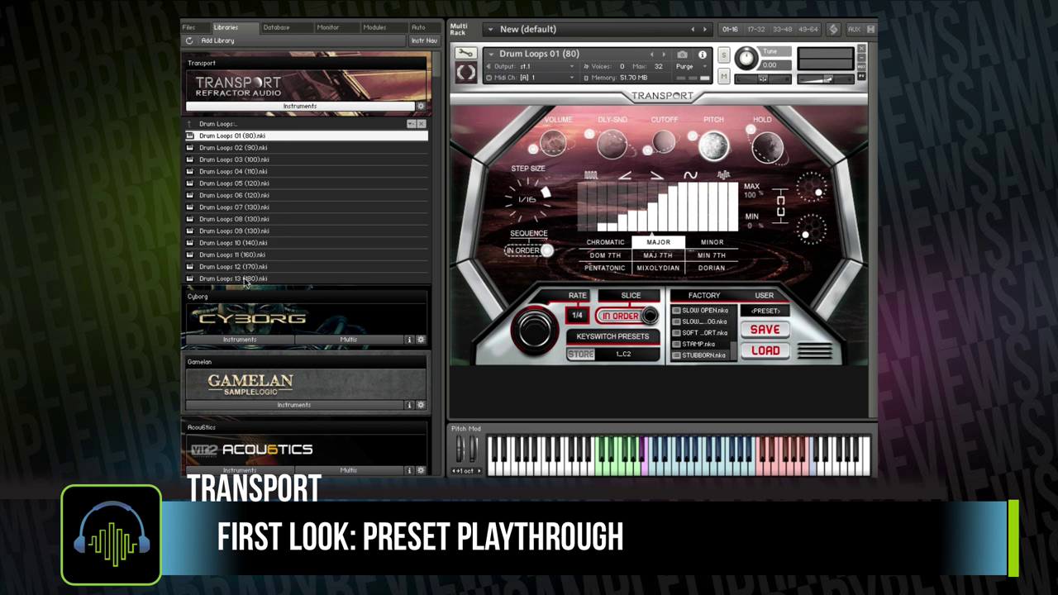
- Open the FX Loops folder of the Transport library and load FX Loops 02 (120)
click(227, 124)
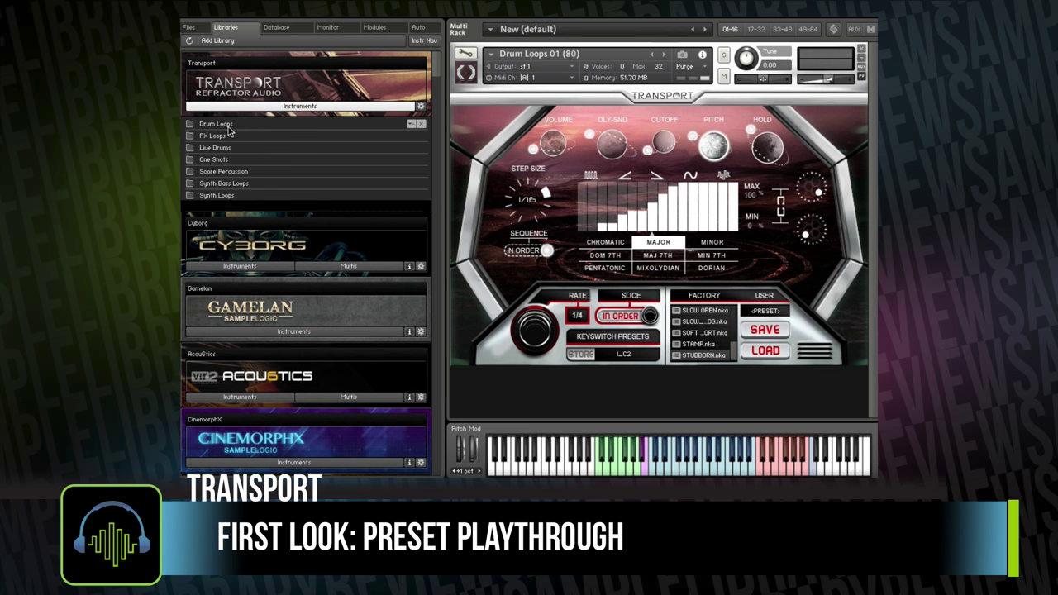
click(220, 137)
drag(235, 151, 738, 162)
click(361, 158)
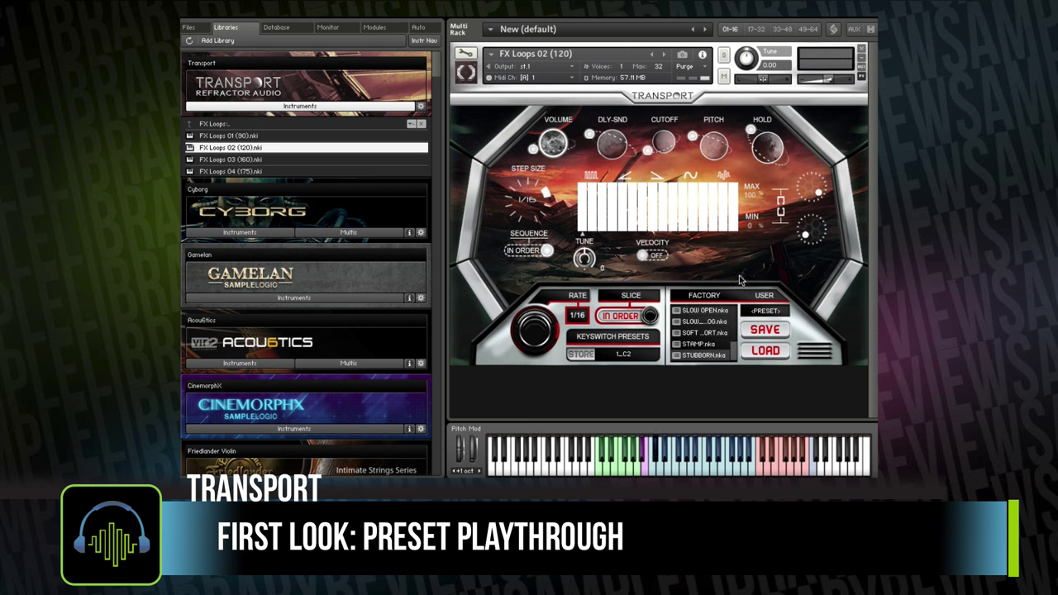
- Draw a pitch pattern for FX Loops 02 (120) in the Minor scale, rising to maximum over the last five steps
click(721, 150)
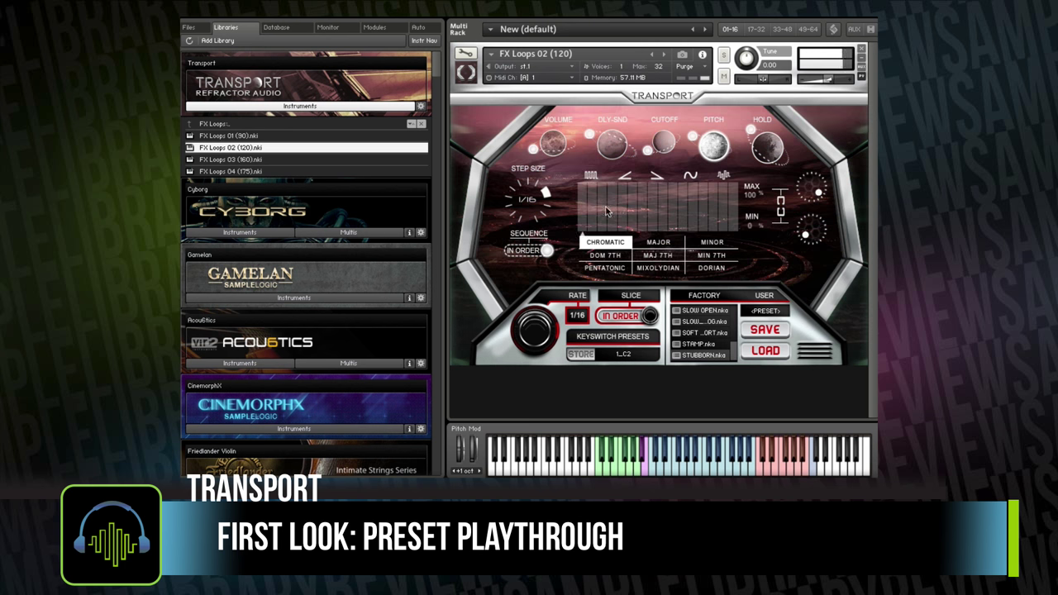
drag(638, 216, 744, 184)
drag(681, 207, 737, 225)
click(705, 243)
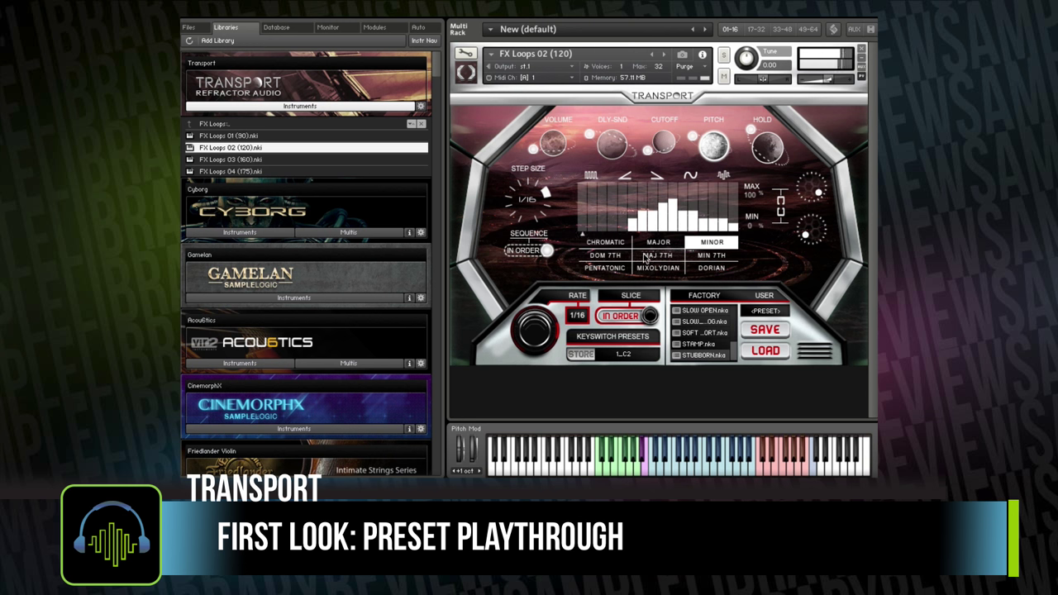
drag(655, 223, 749, 228)
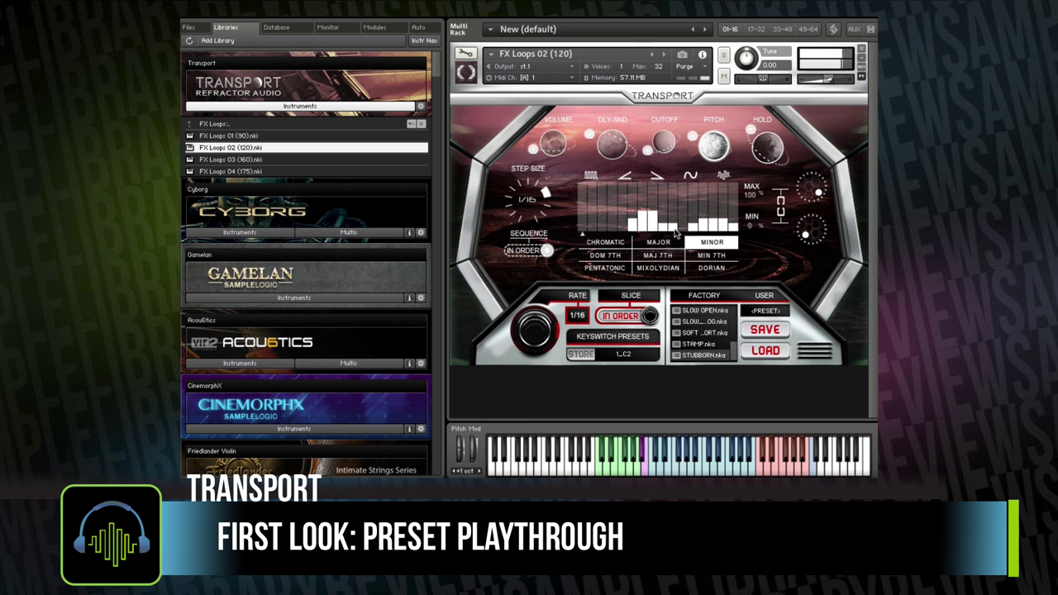
mouse_move(647, 231)
mouse_down()
mouse_move(642, 202)
mouse_move(634, 224)
mouse_move(648, 235)
mouse_move(655, 214)
mouse_move(656, 240)
mouse_move(746, 186)
mouse_up()
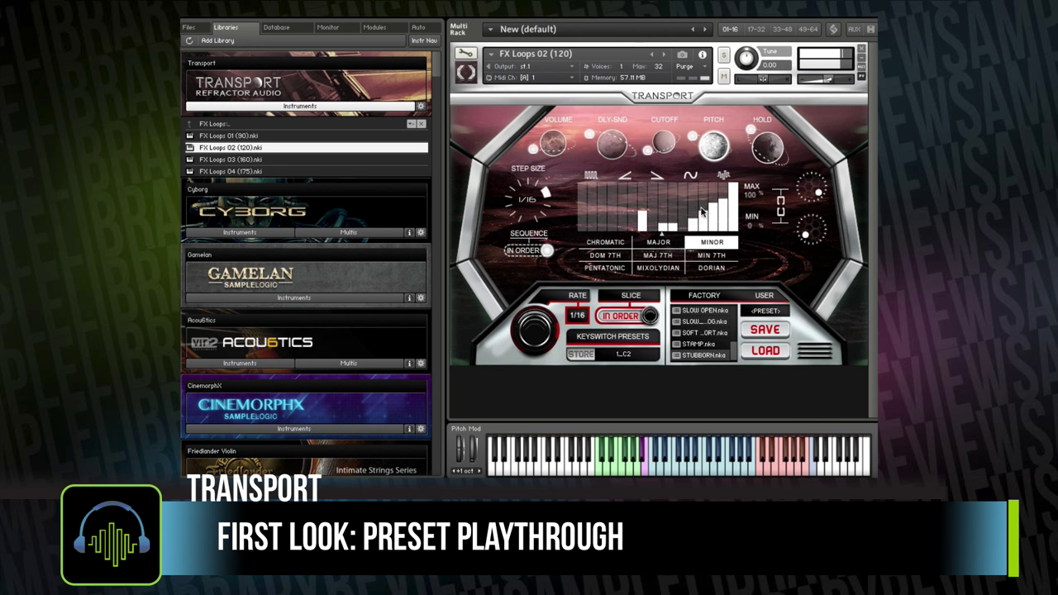
- Draw a volume pattern for FX Loops 02 (120) with high opening steps, a dip in the middle and a rise towards the end
click(556, 146)
mouse_move(583, 190)
mouse_down()
mouse_move(654, 220)
mouse_move(721, 204)
mouse_move(711, 182)
mouse_up()
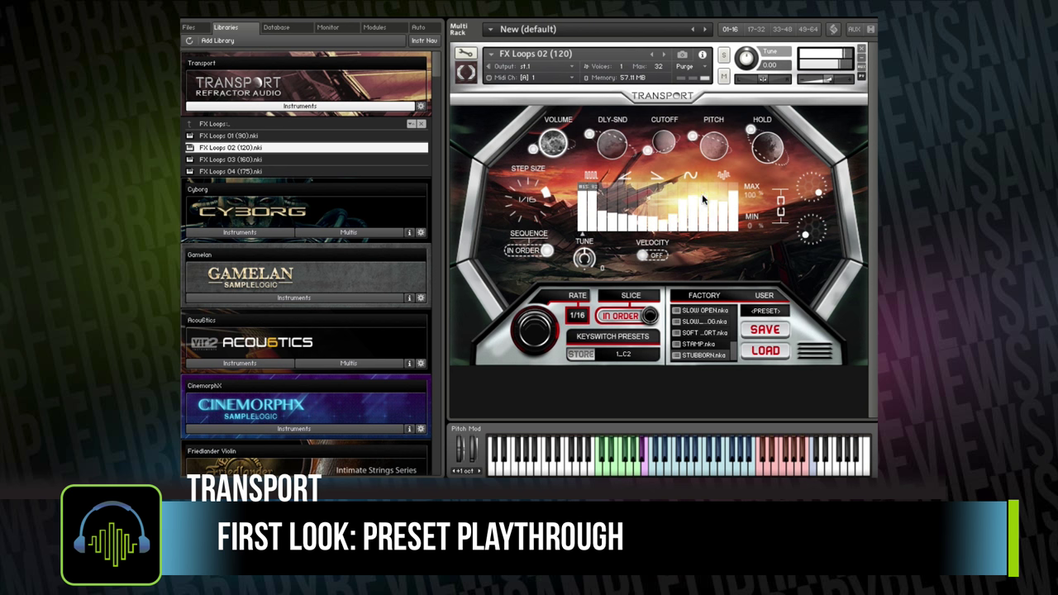
drag(678, 204, 627, 203)
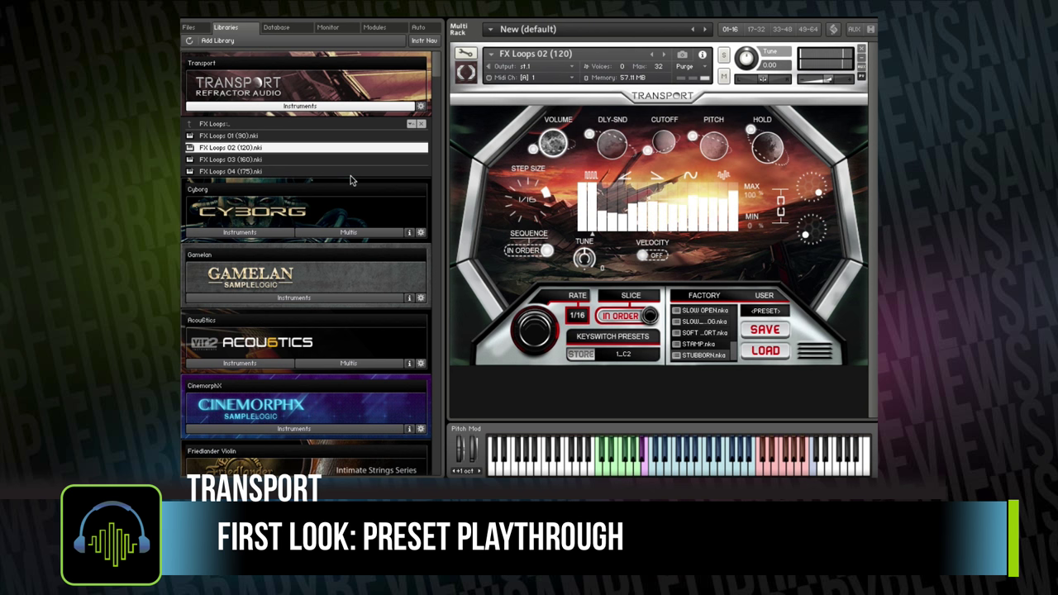
- Audition instruments from the Live Drums folder, starting with Live Drums 01 (120) and ending with Live Drums 07 (180)
click(221, 124)
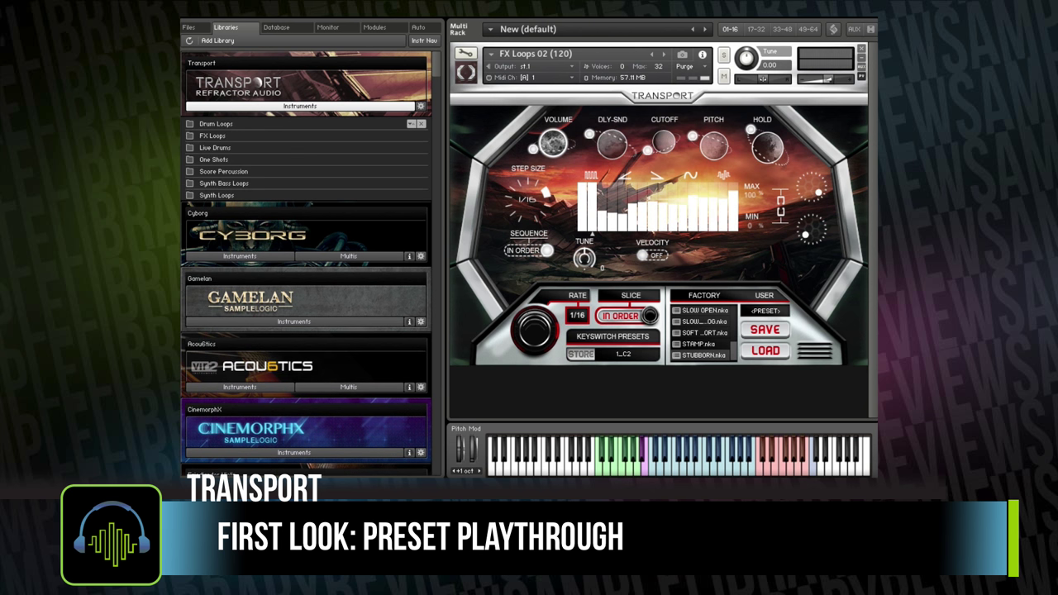
click(222, 147)
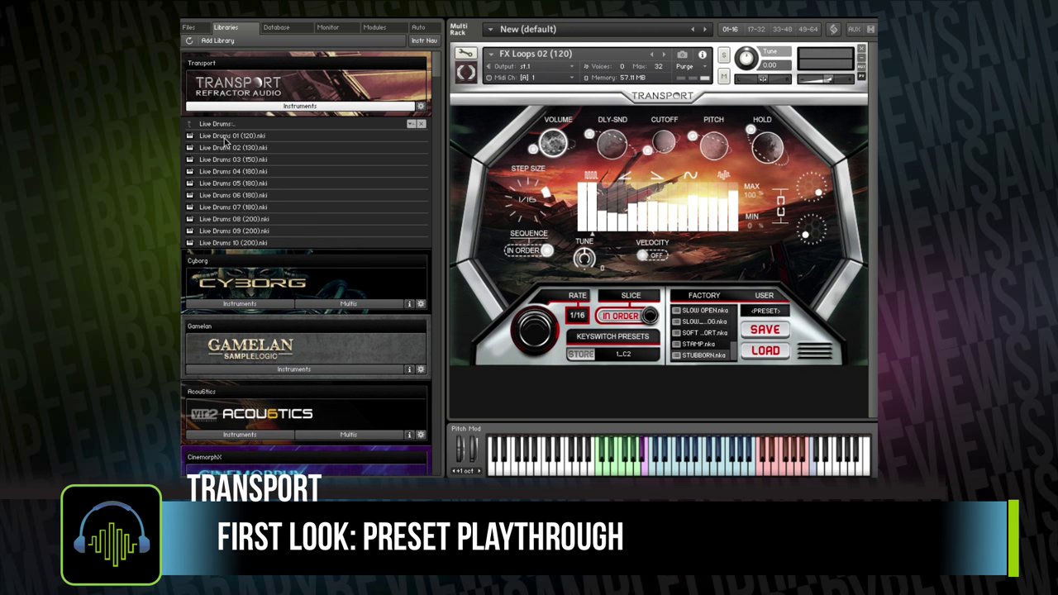
double_click(225, 137)
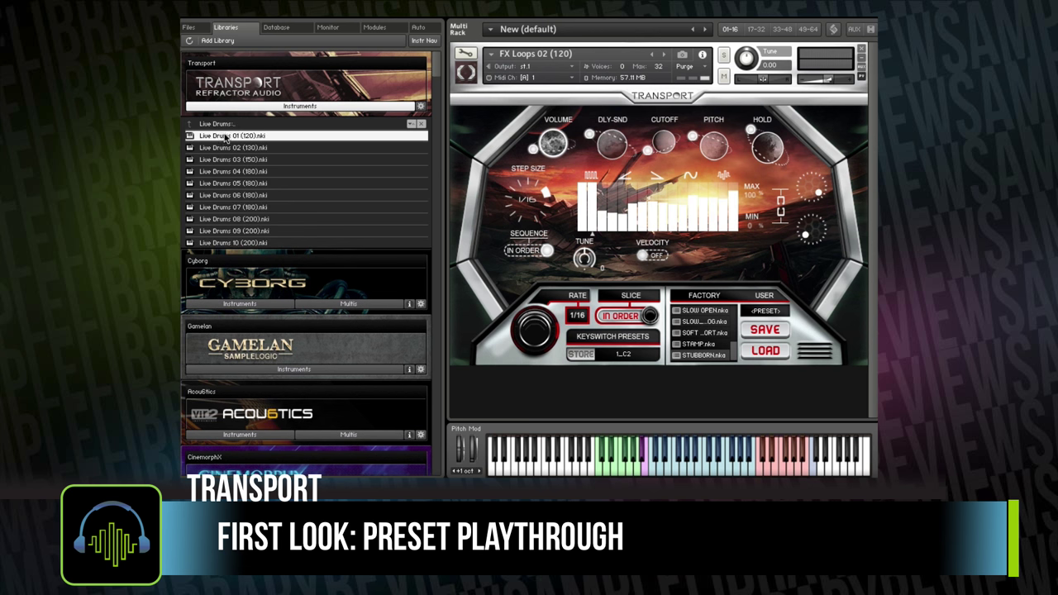
click(370, 156)
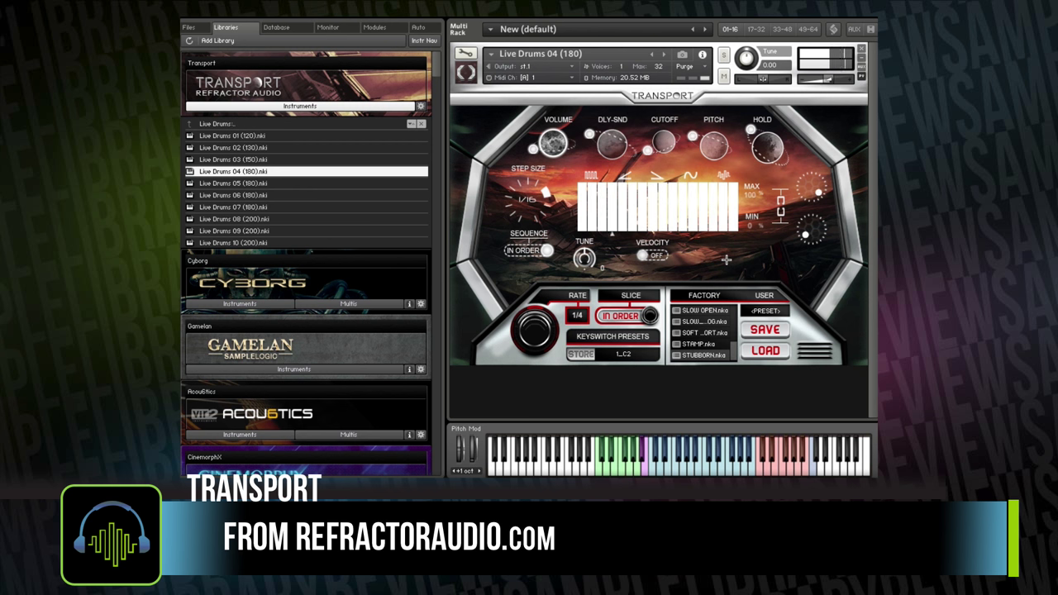
double_click(353, 207)
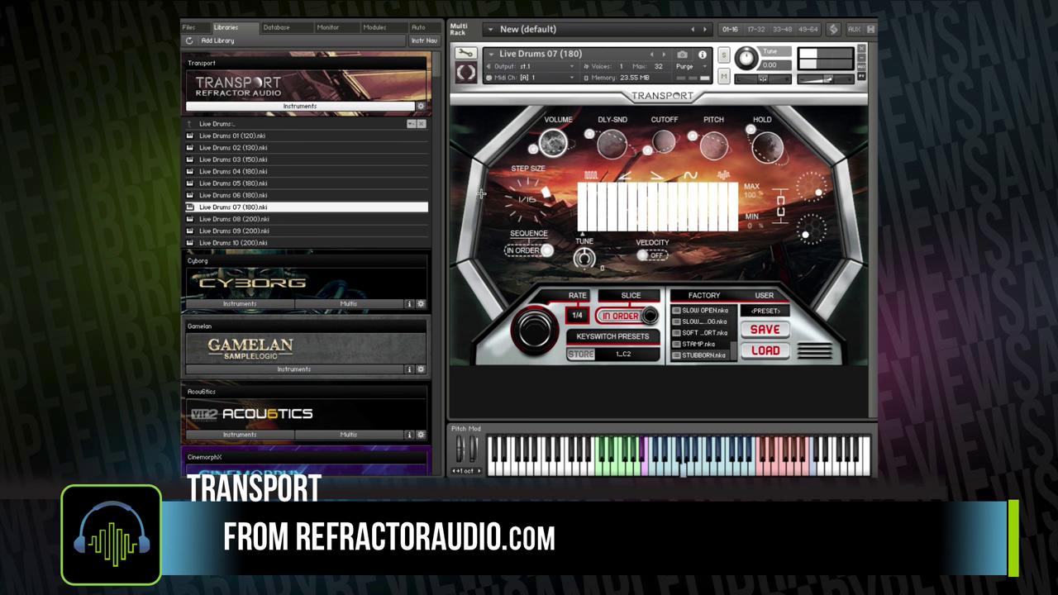
- Open the One Shots folder of the Transport library and load One Shots Bass 01 (C - Eb)
double_click(205, 124)
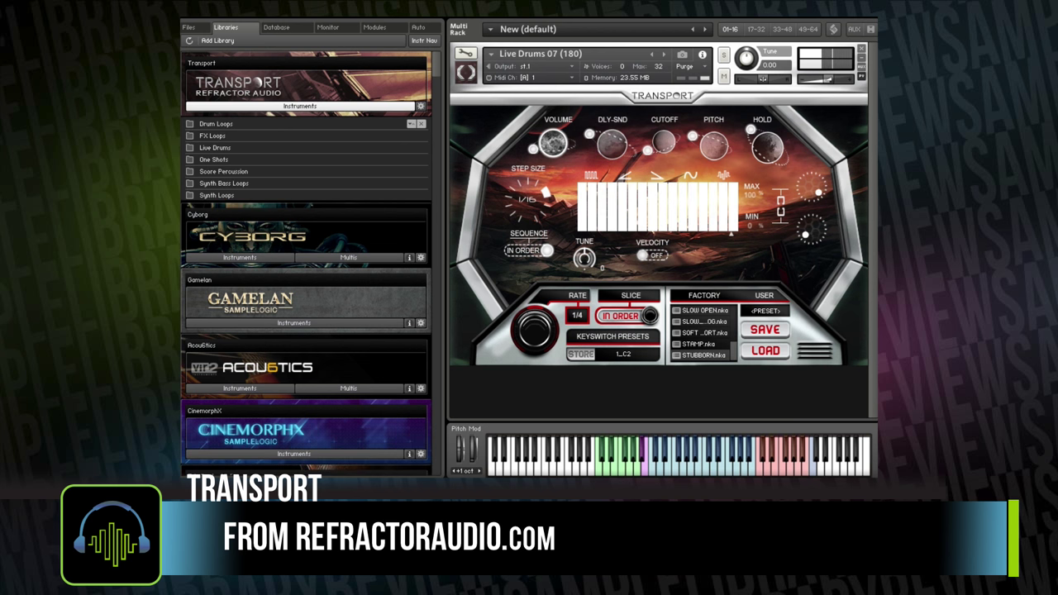
double_click(213, 161)
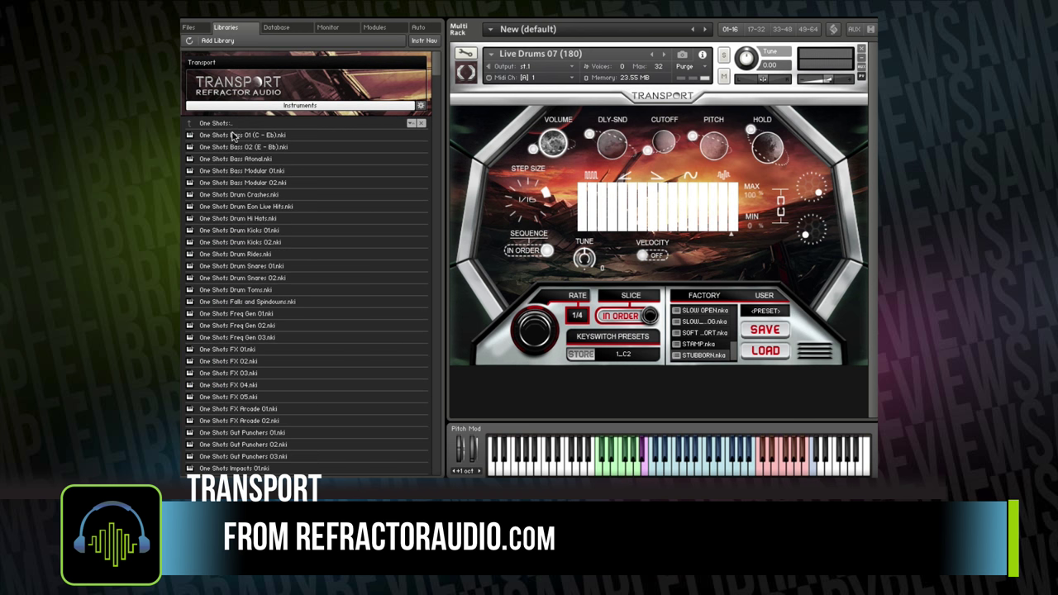
drag(225, 137, 592, 186)
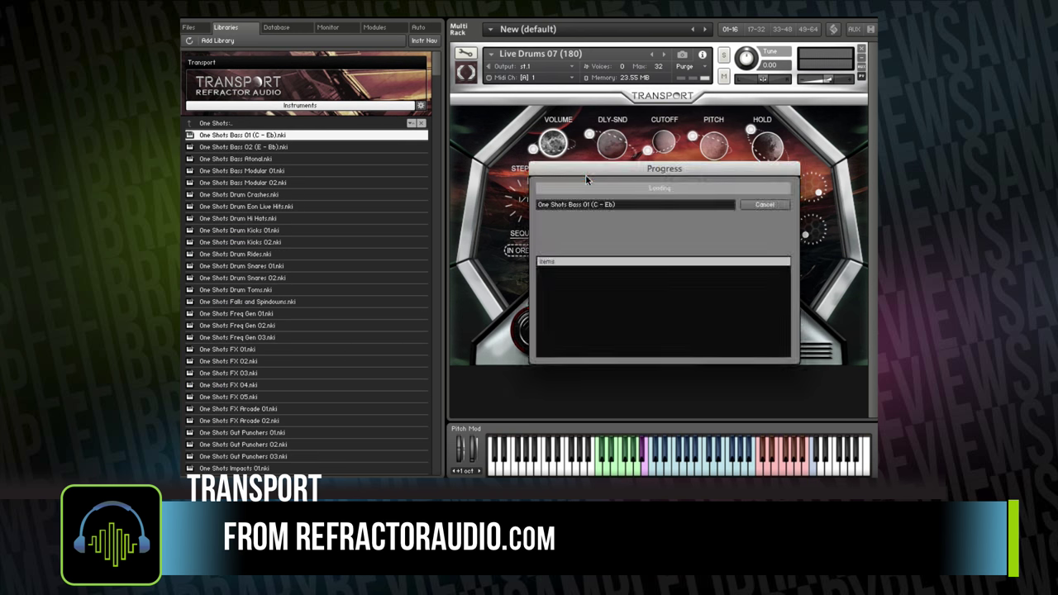